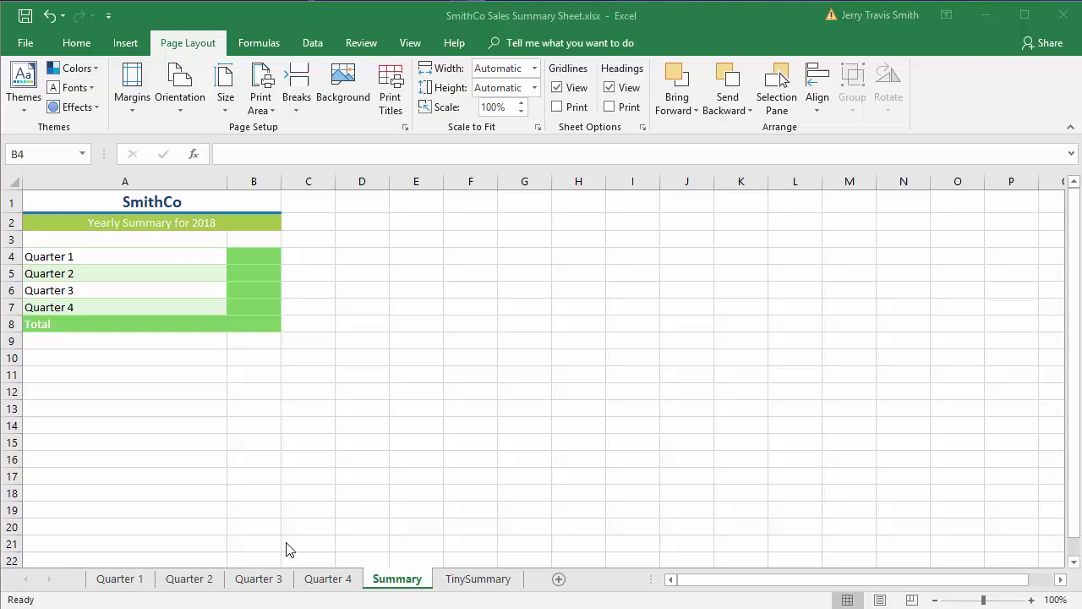
Show the Quarter 1 sheet and highlight its Jan, Feb and Mar columns (B4:D4)
left_click(137, 581)
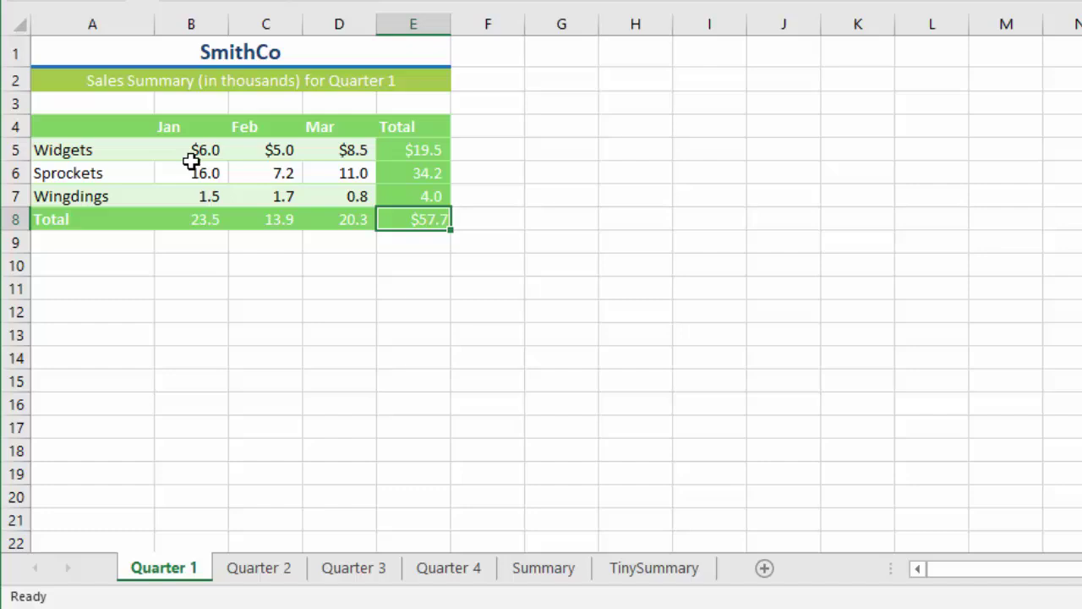
left_click_drag(164, 126, 335, 116)
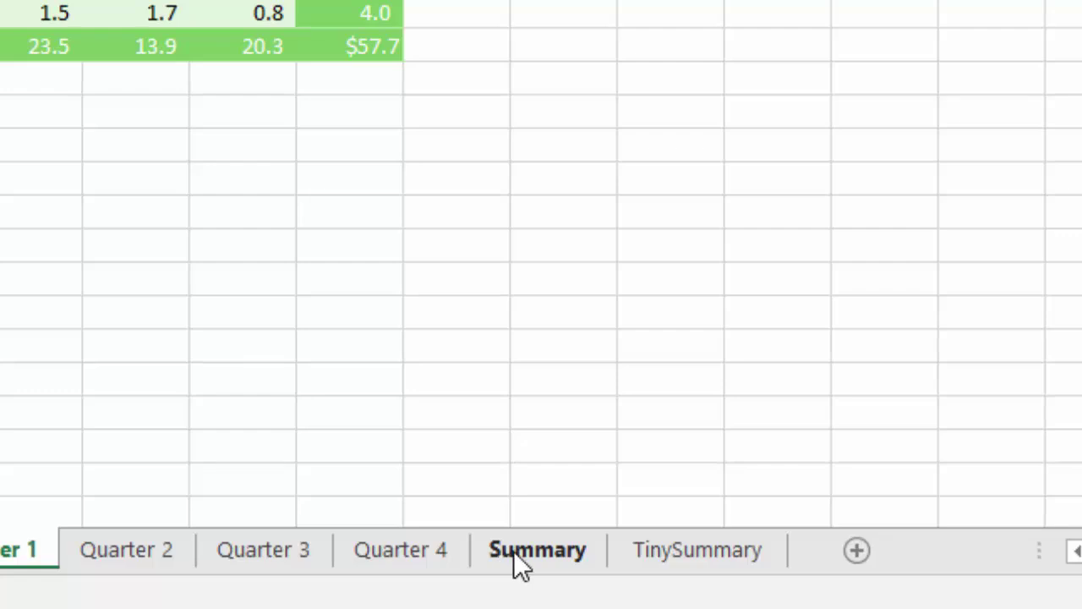
Back on the Summary sheet, point out the quarter rows, Total cell and B4:B7, then select B4
left_click(525, 550)
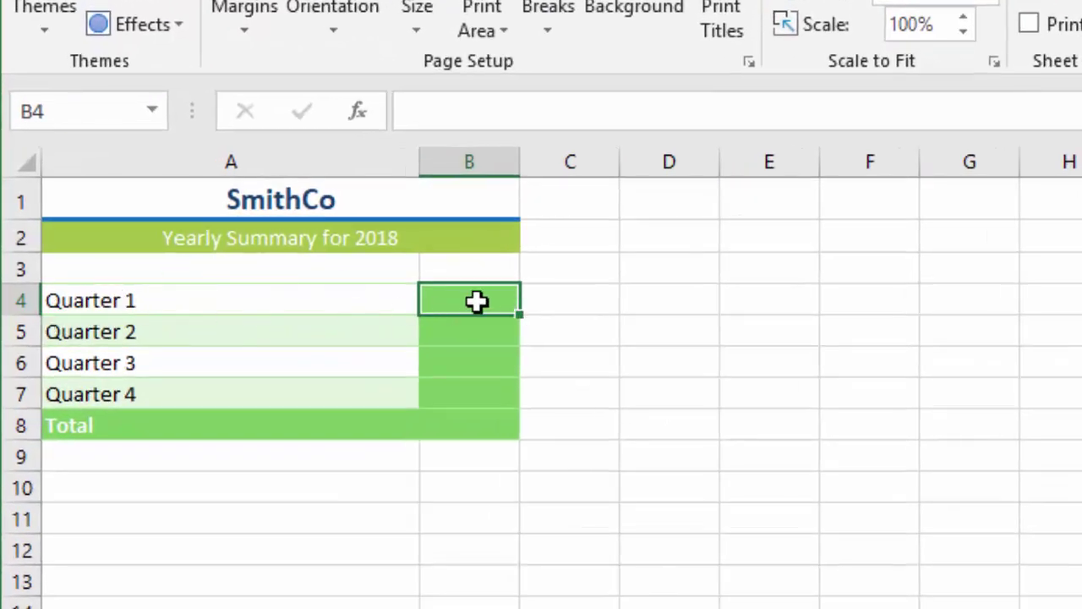
left_click(138, 330)
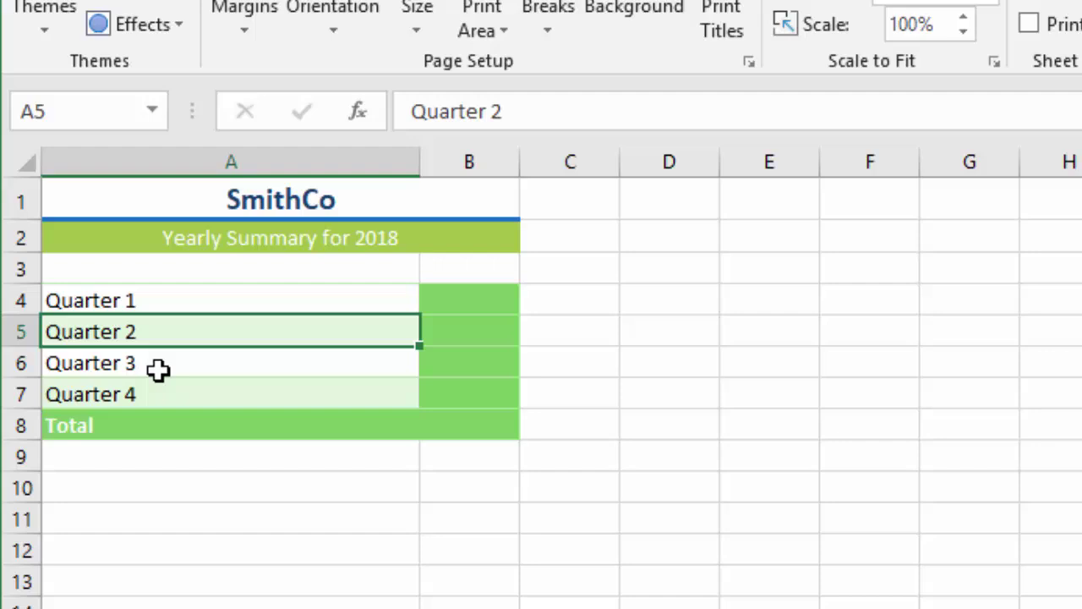
left_click(481, 430)
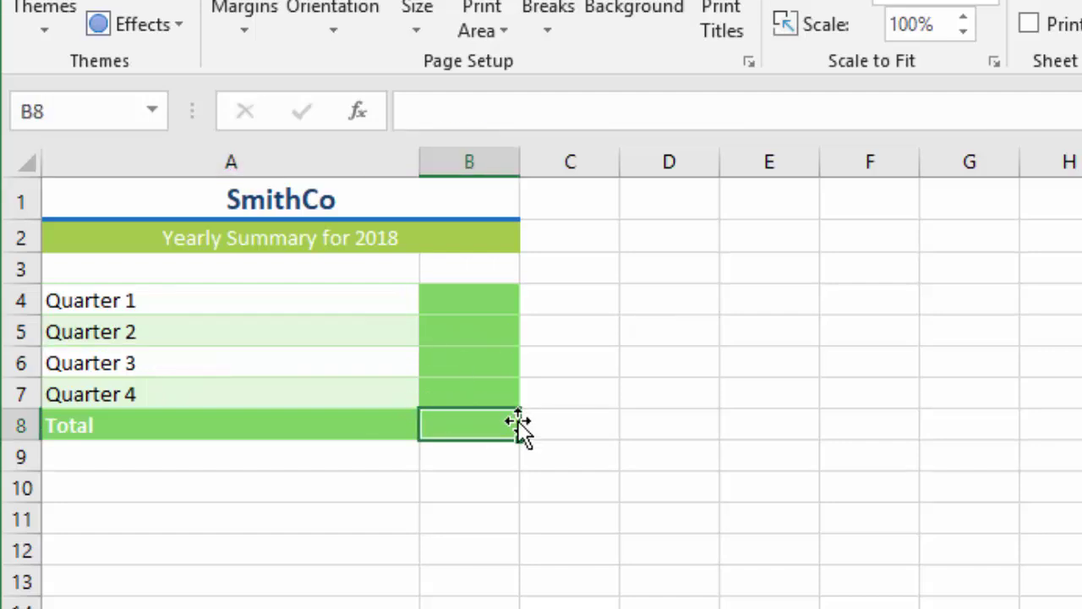
left_click_drag(468, 287, 474, 399)
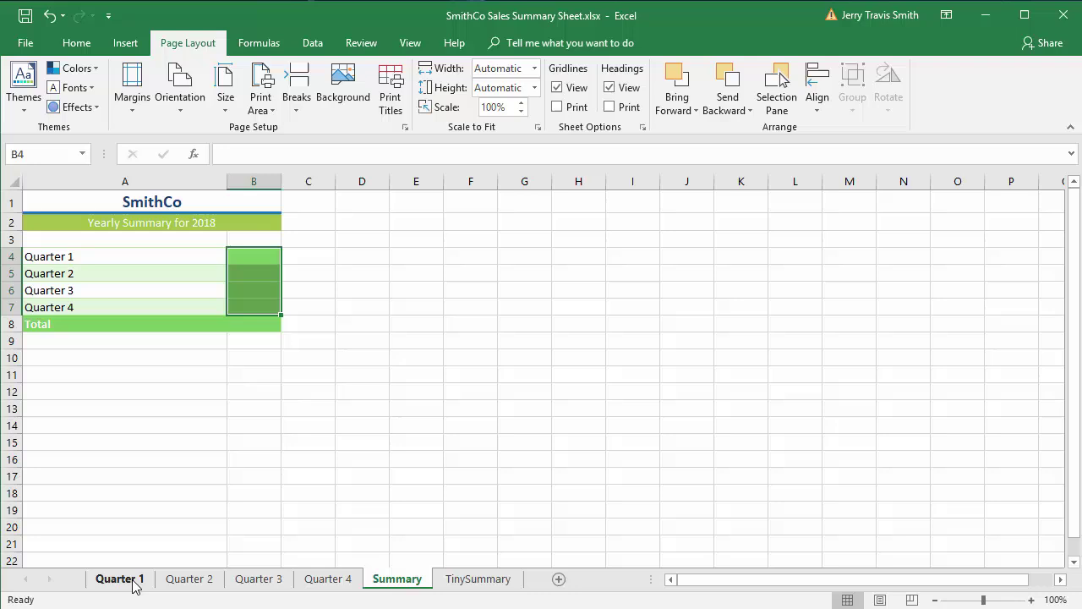
left_click(269, 257)
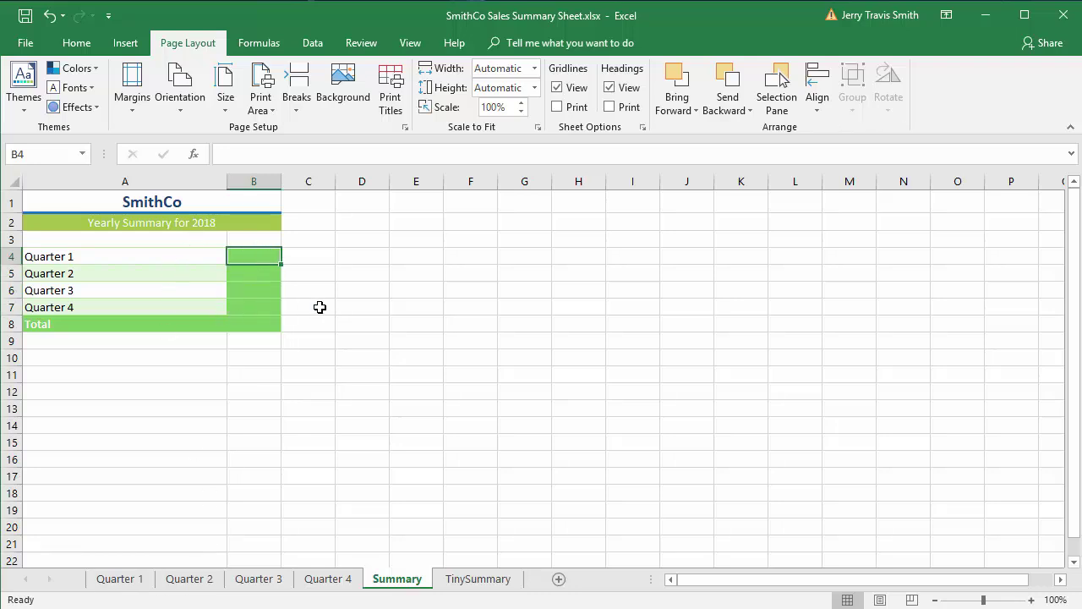
Link Summary's B4 to the Quarter 1 sheet's E8 total, showing $57.7
type("=")
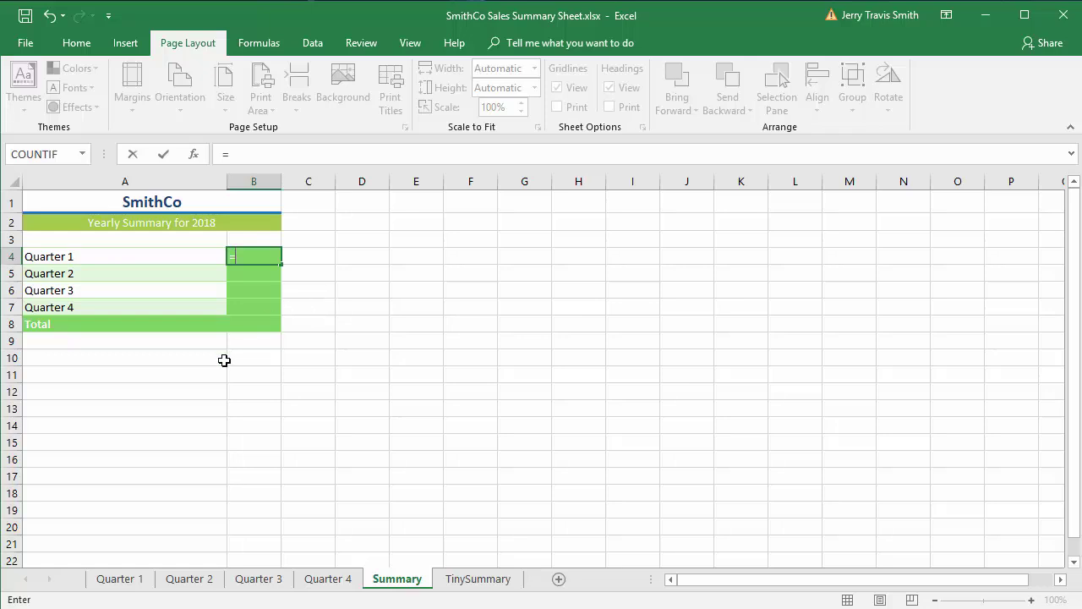
left_click(118, 579)
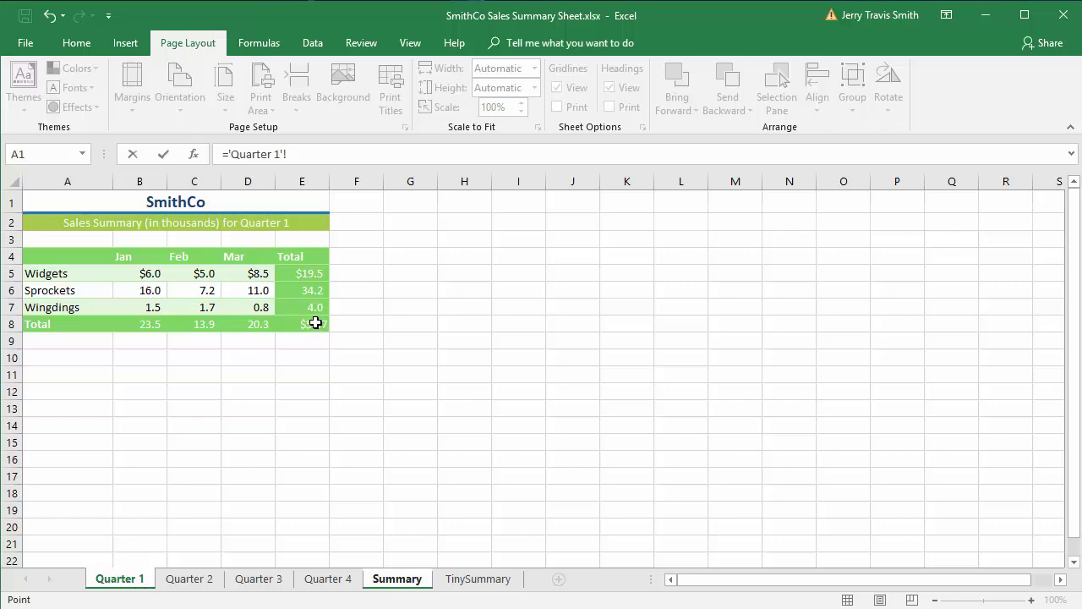
left_click(315, 323)
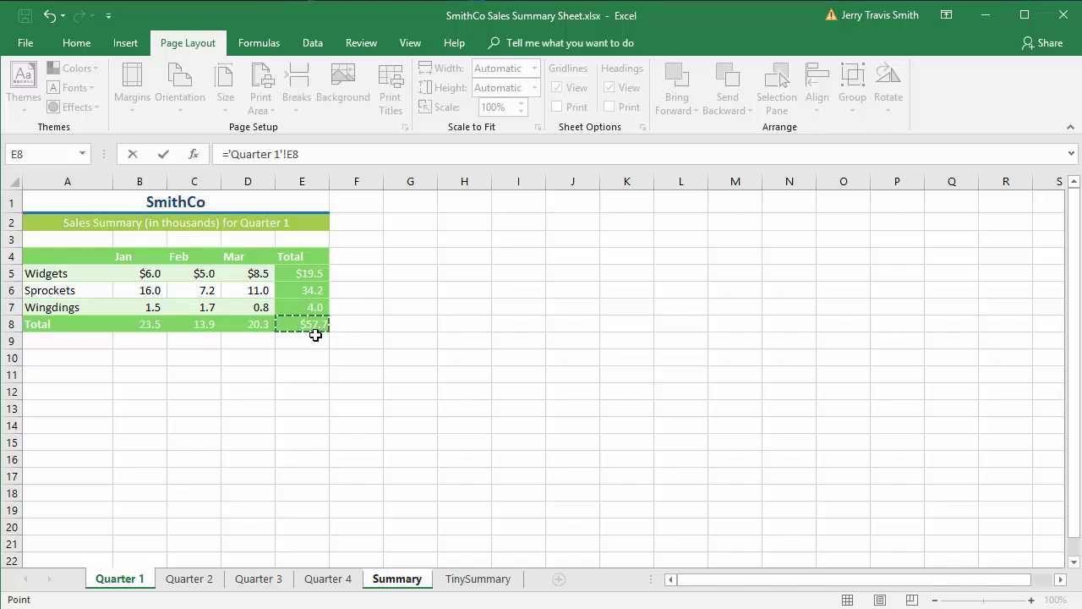
key("Return")
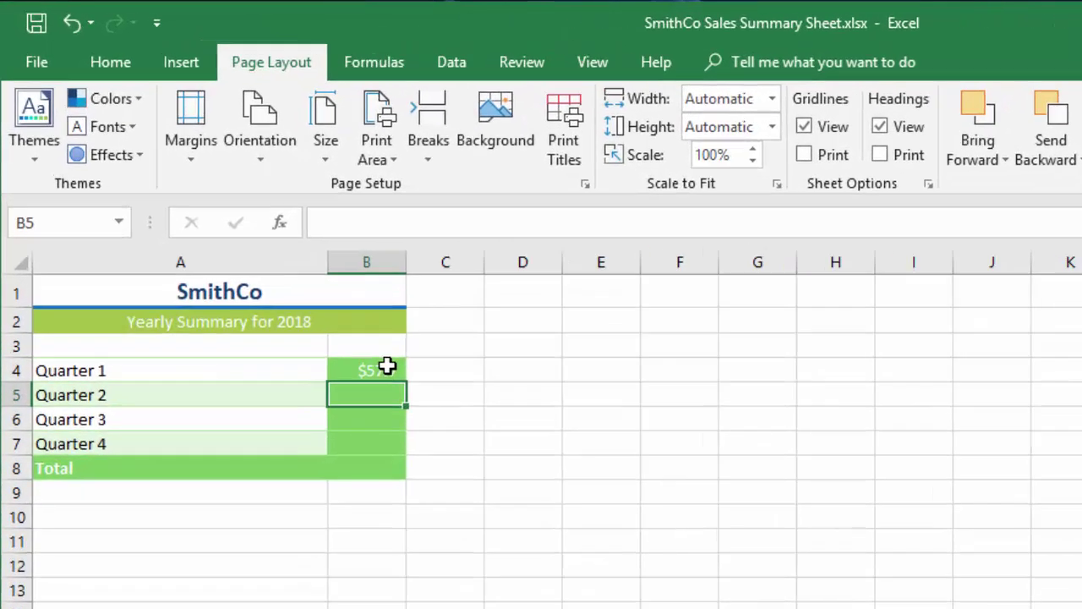
left_click(254, 254)
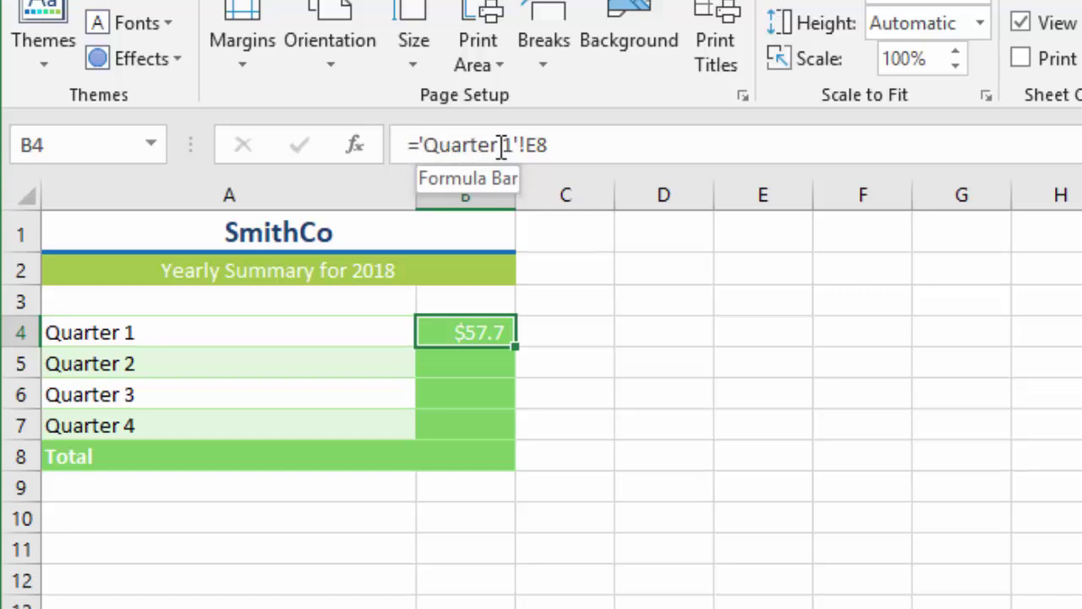
Link Summary's B5 to the Quarter 2 sheet's E8 total, showing $60.4
left_click(478, 364)
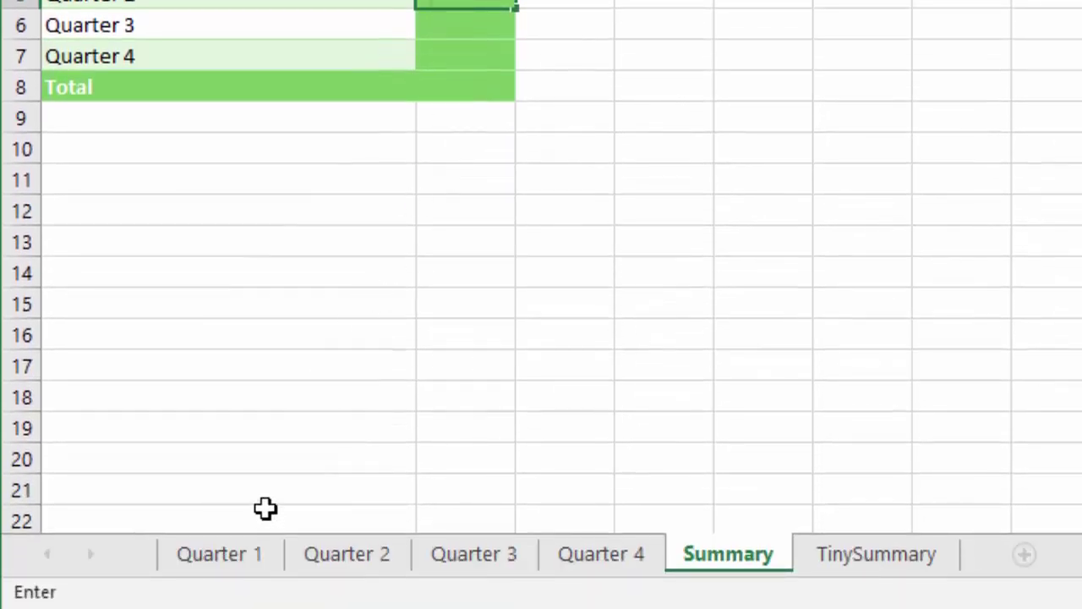
left_click(332, 563)
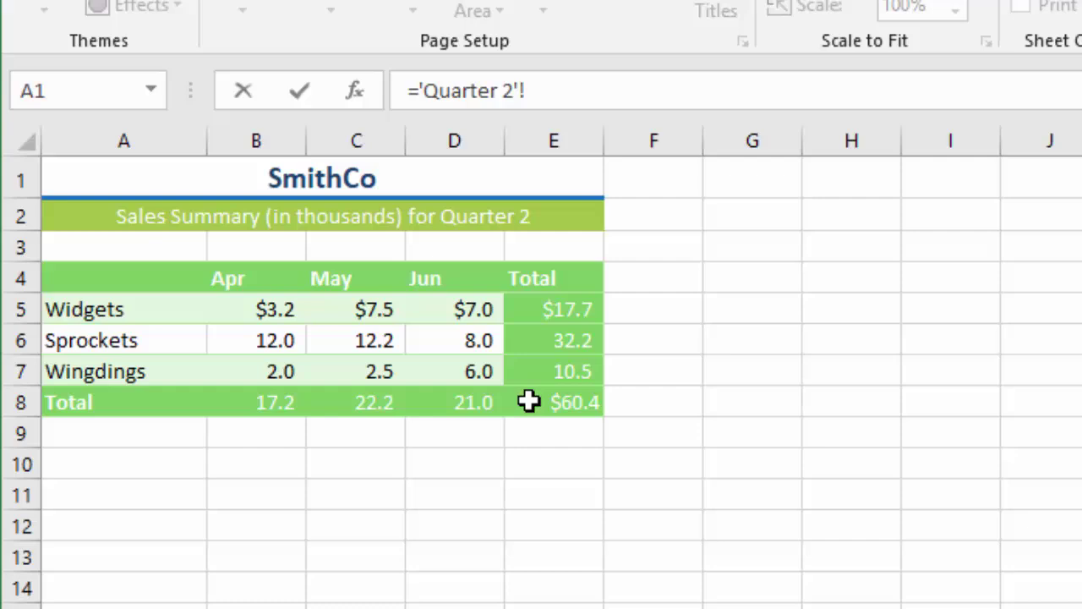
left_click(577, 406)
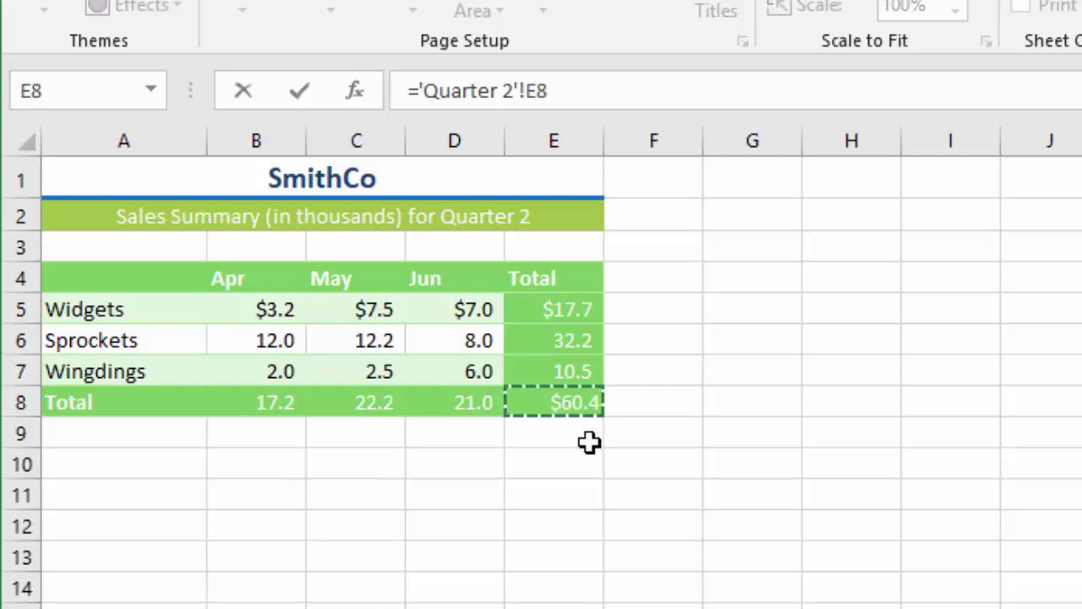
key("Return")
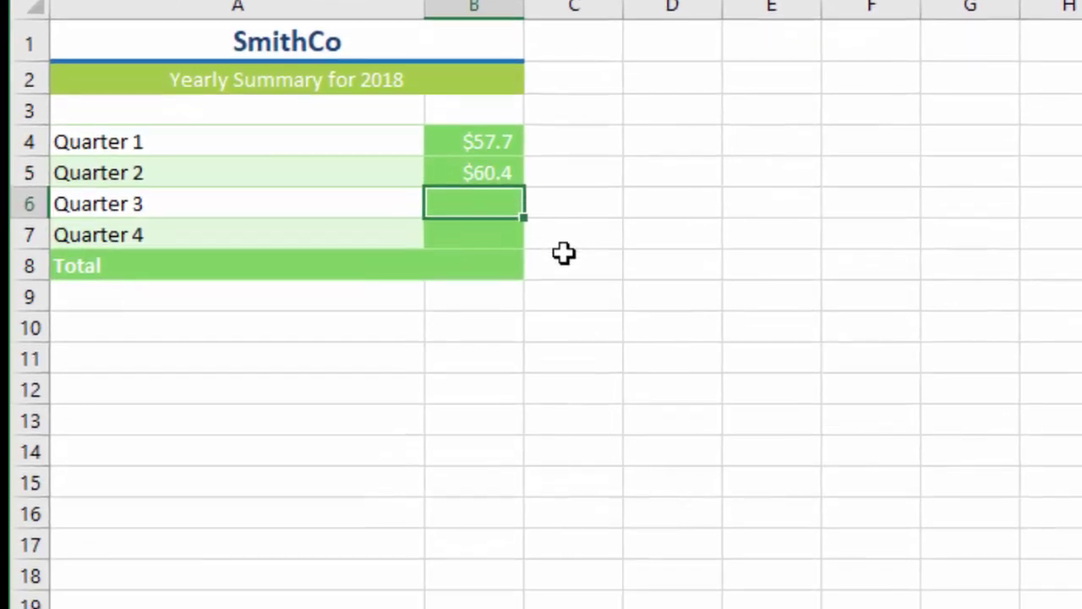
Link the next quarter cell to the Quarter 3 sheet's E8 total, showing 59.1
type("=")
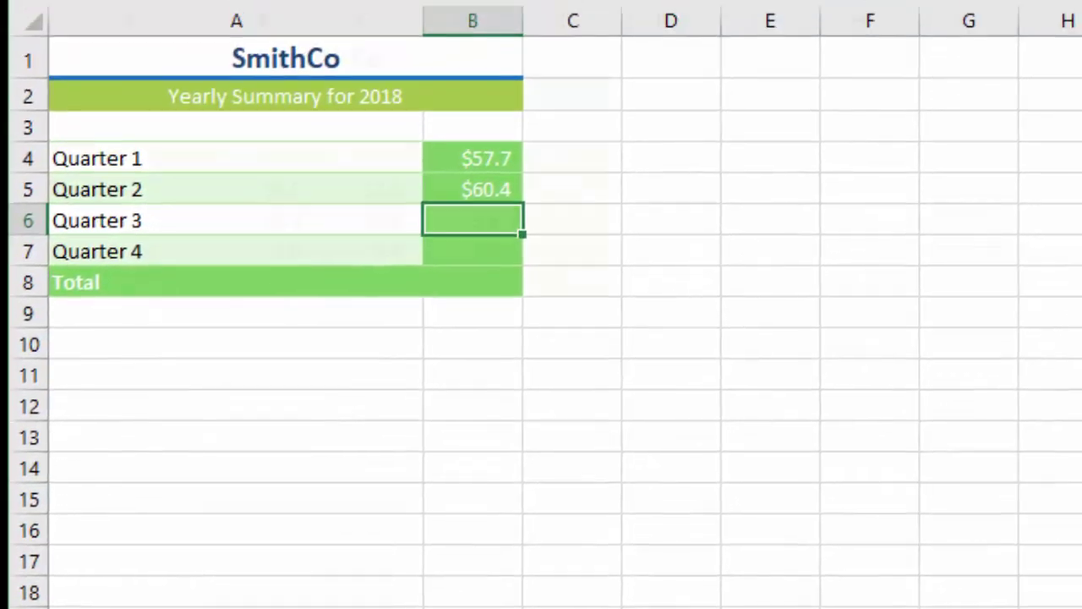
left_click(493, 553)
left_click(574, 402)
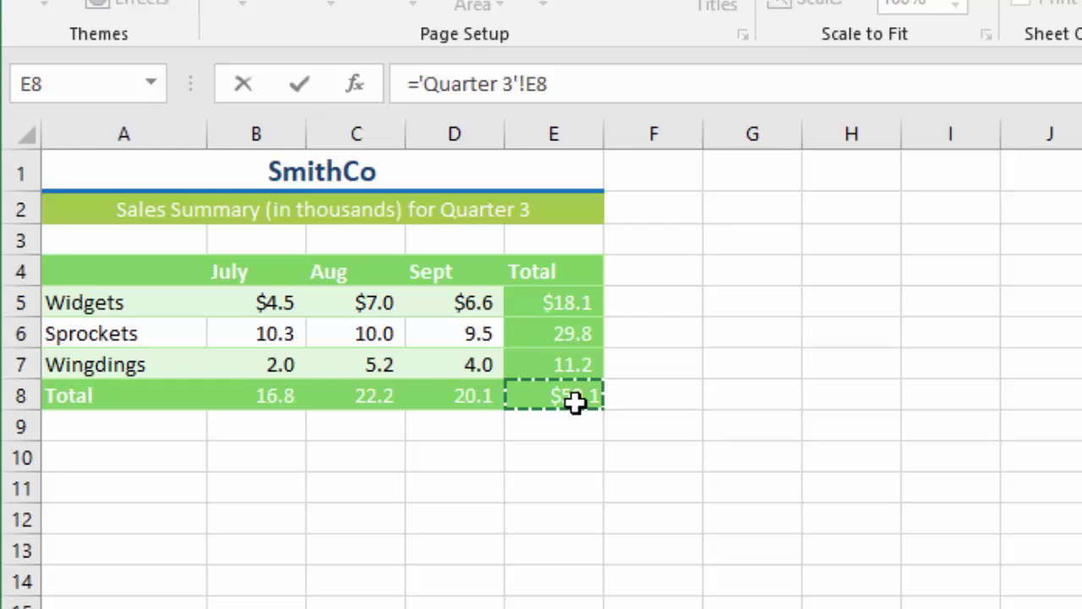
key("Return")
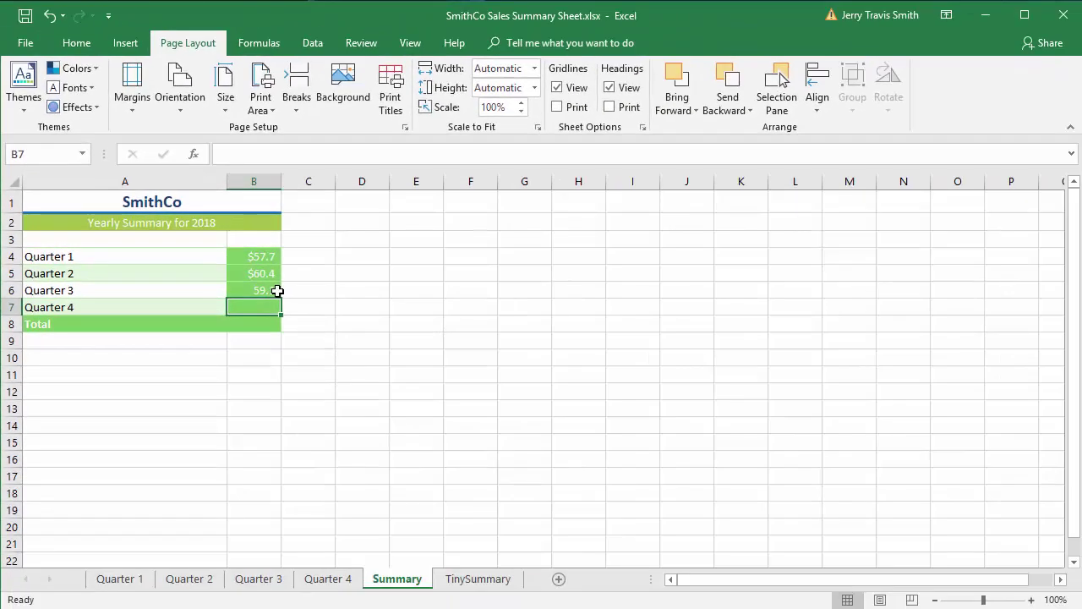
Link B7 to the Quarter 4 sheet's E8 total, showing 69.5
type("=")
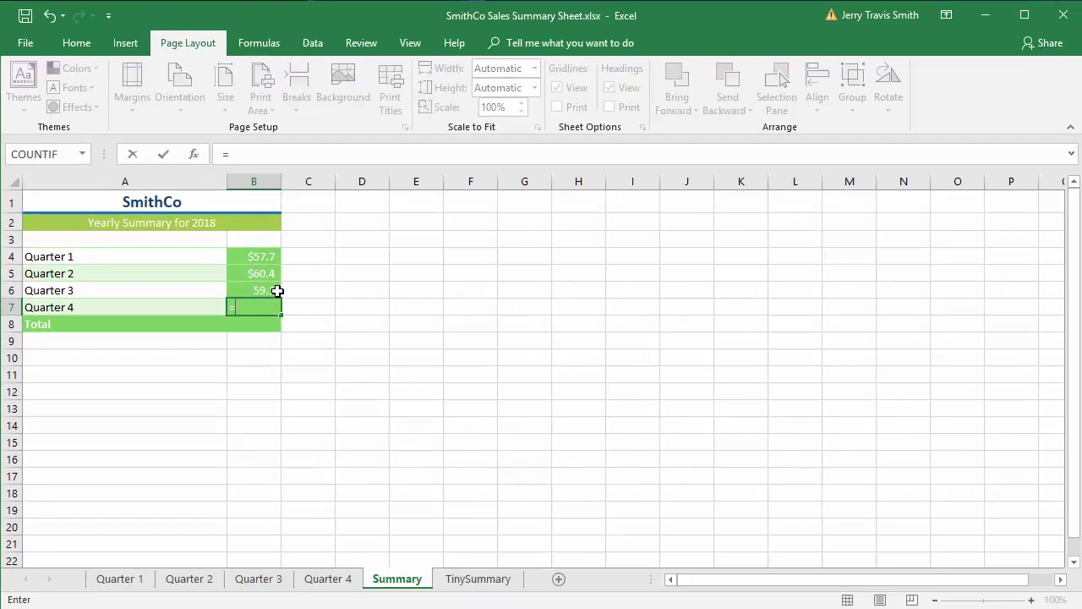
left_click(338, 581)
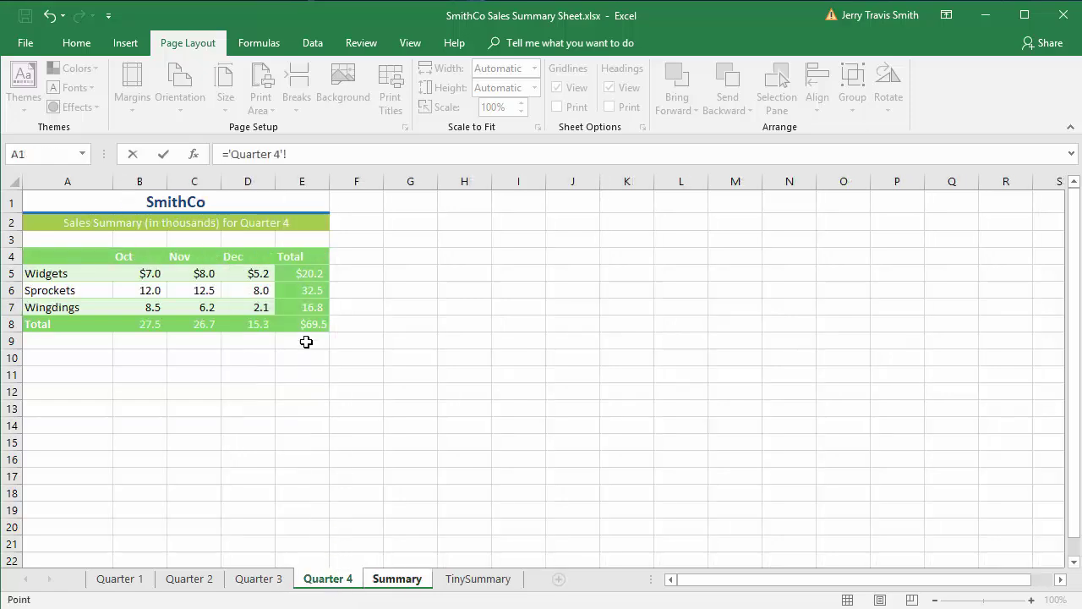
left_click(306, 327)
key("Return")
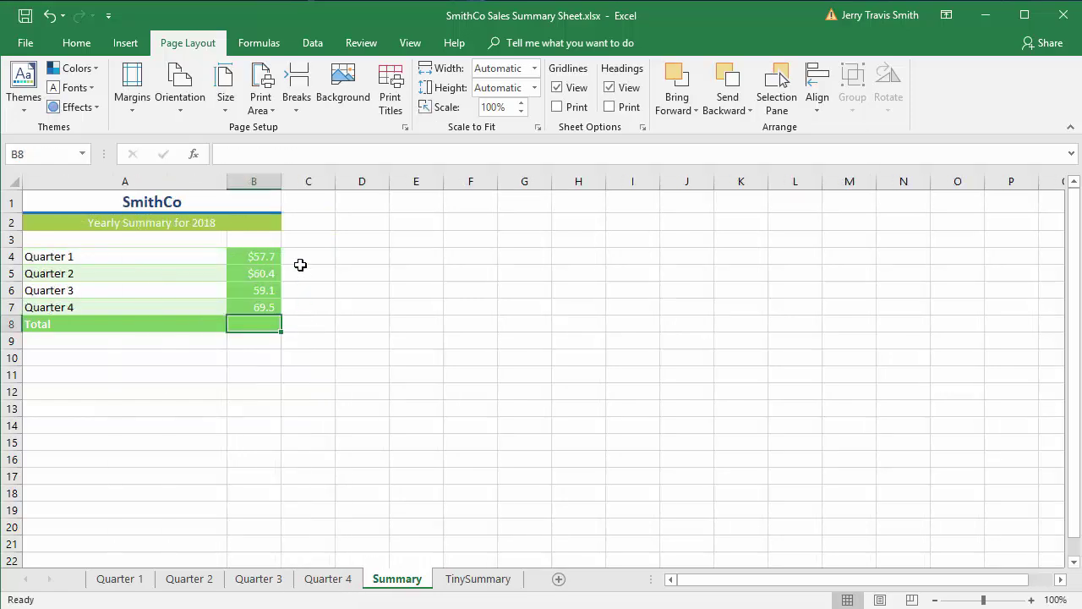
left_click(270, 254)
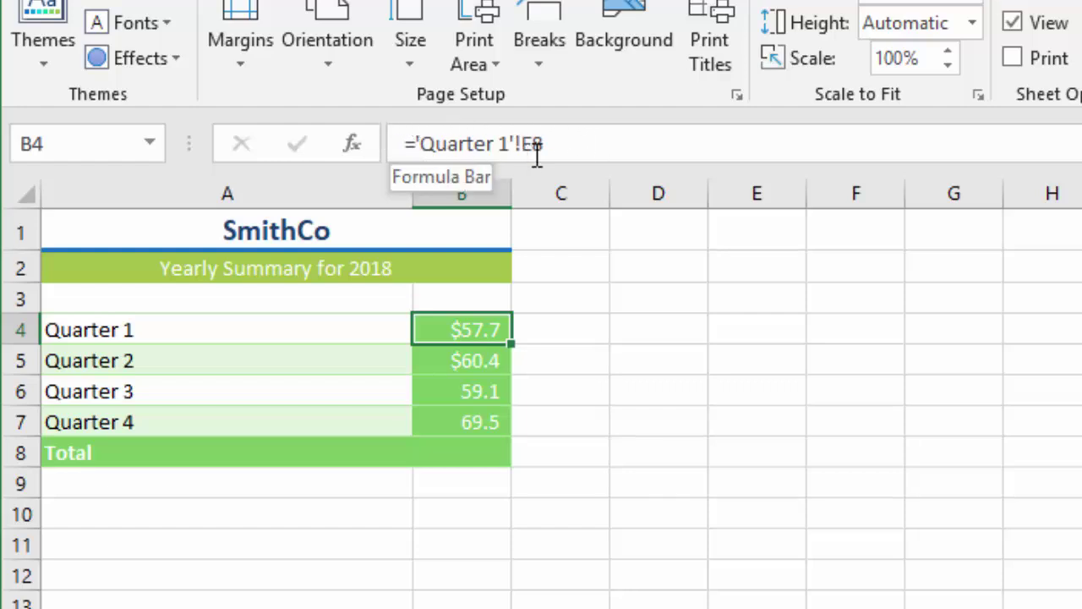
key("Down")
key("Down")
key("Down")
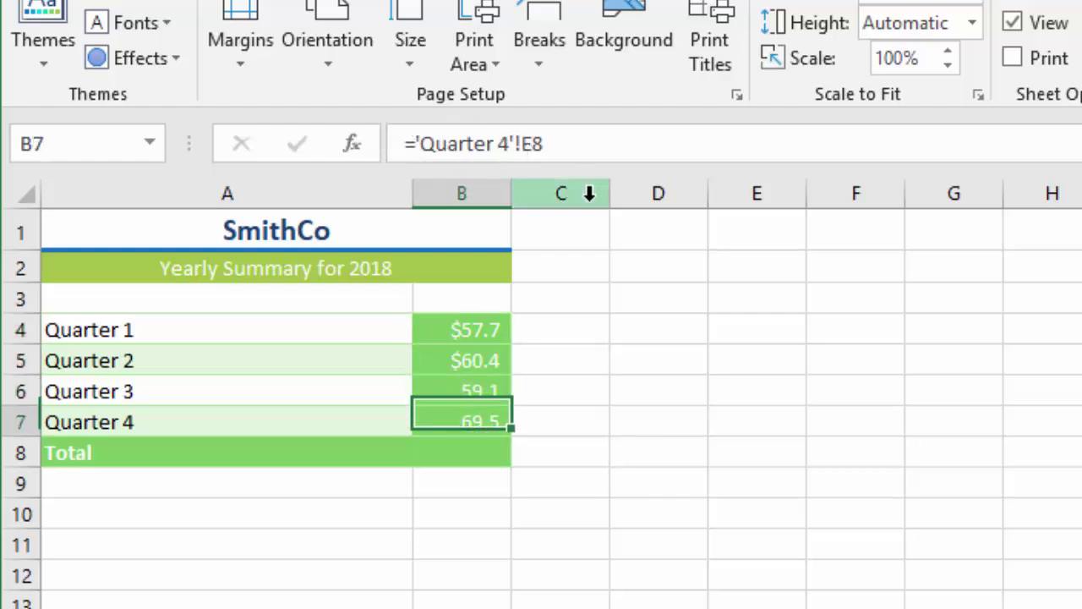
key("Up")
key("Up")
key("Down")
key("Down")
key("Down")
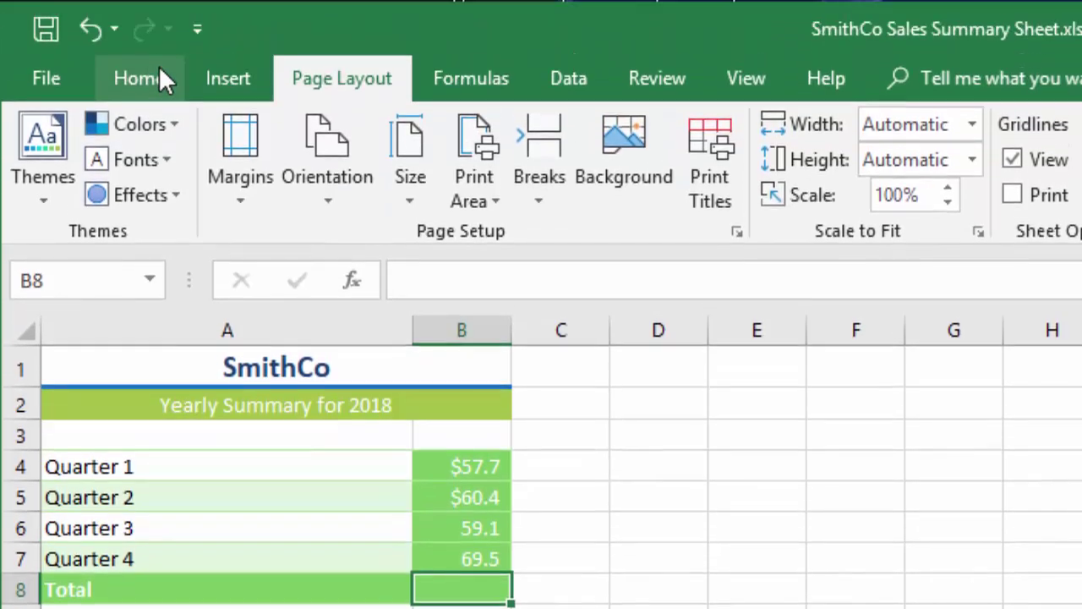
left_click(159, 71)
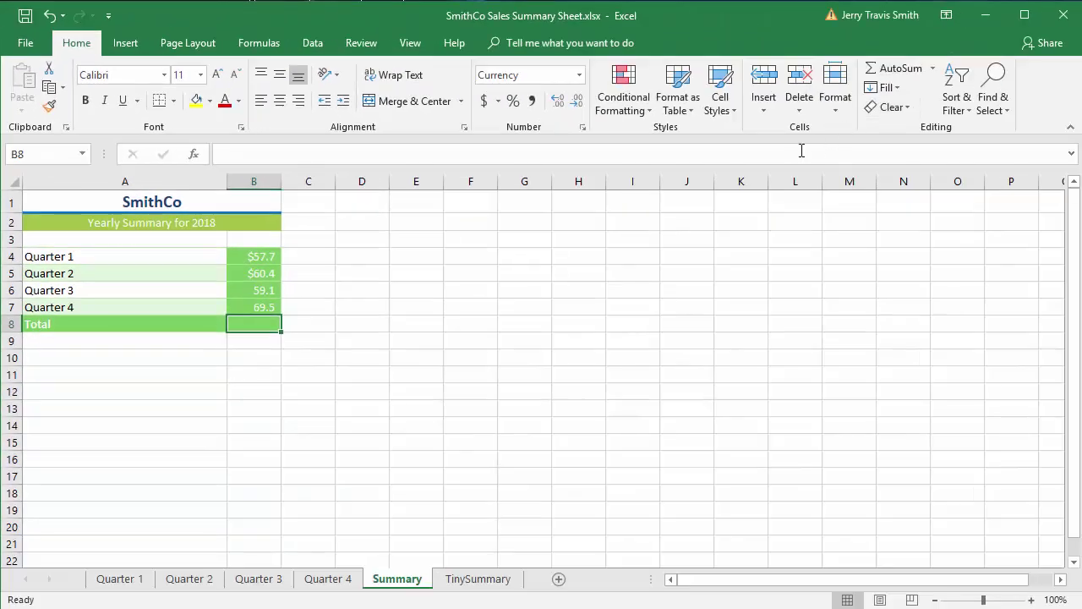
AutoSum B4:B7 into B8 with =SUM(B4:B7), giving a Total of $246.7
left_click(891, 71)
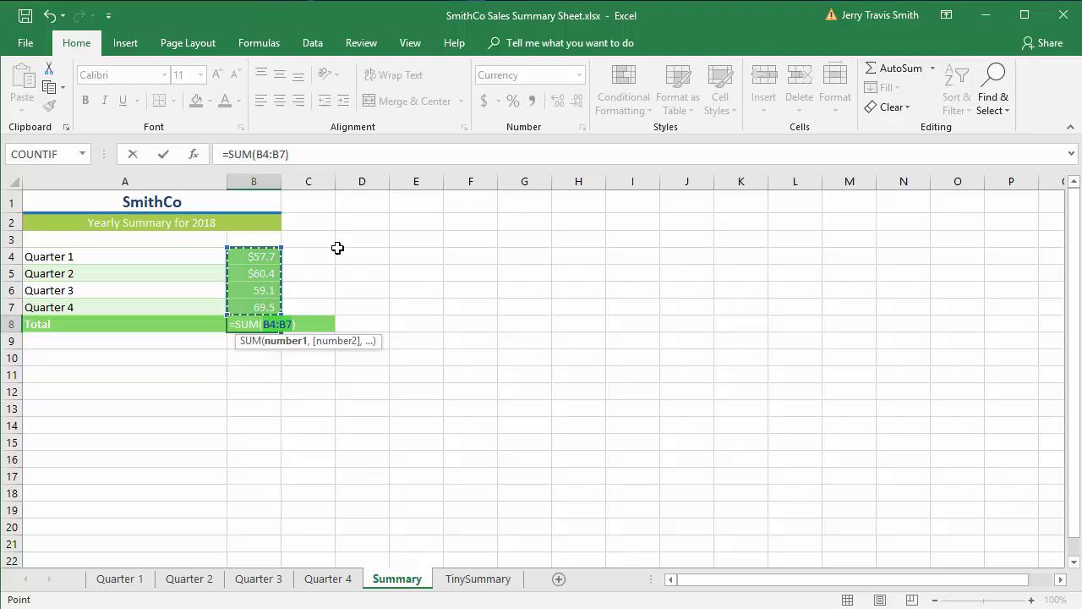
key("Return")
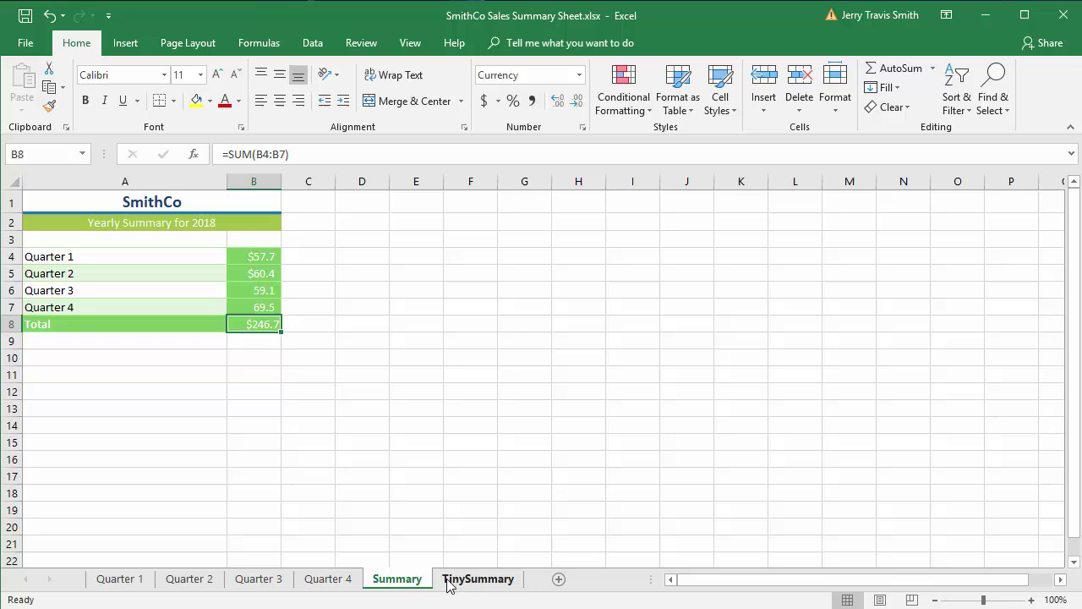
View the TinySummary sheet, then check the total formula in Quarter 1's E8
left_click(474, 583)
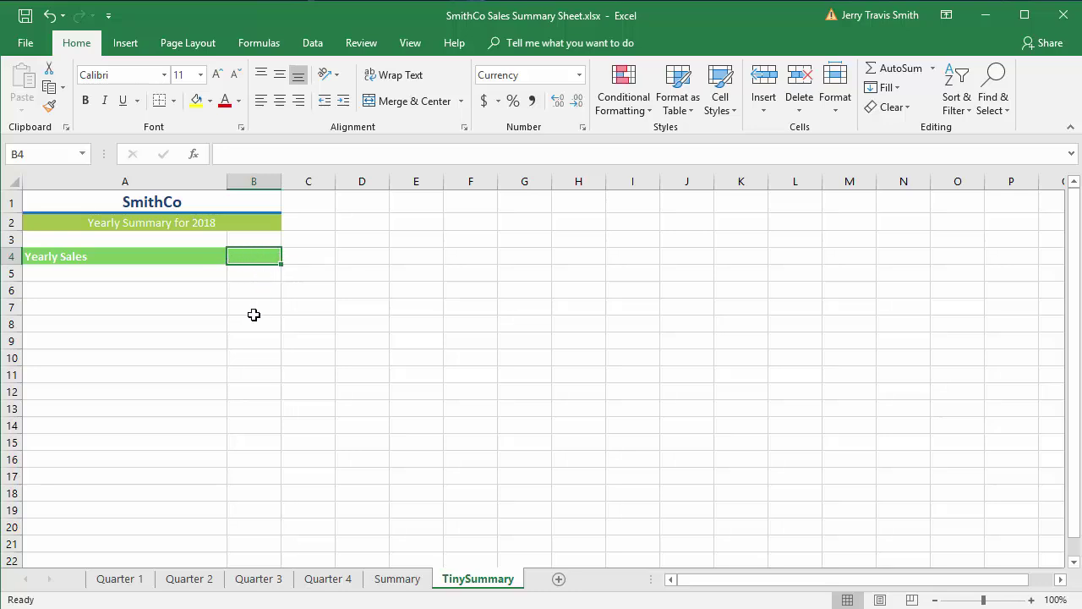
left_click(135, 582)
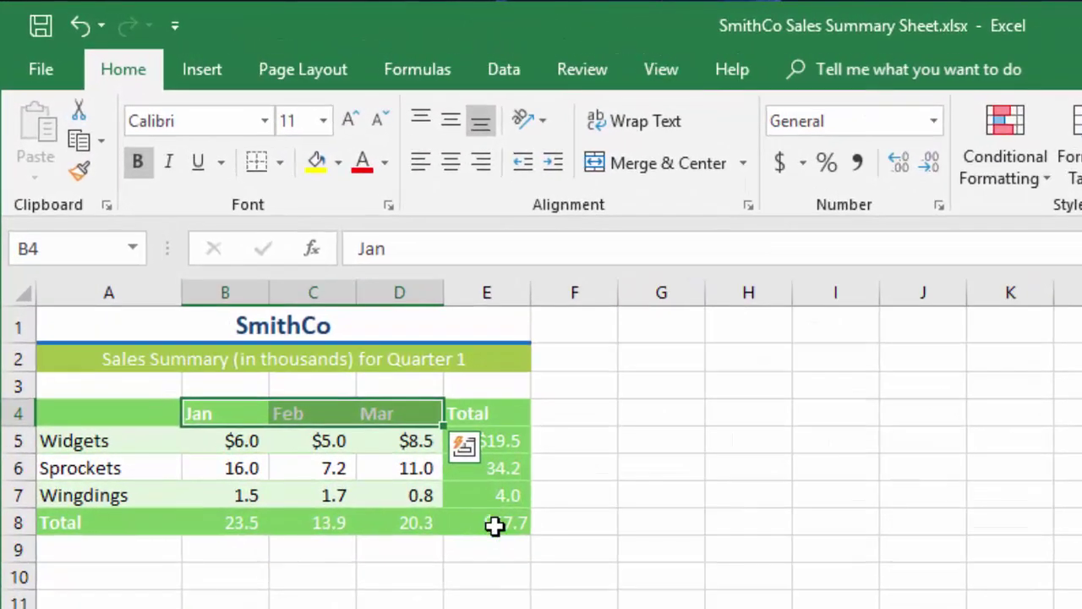
left_click(494, 525)
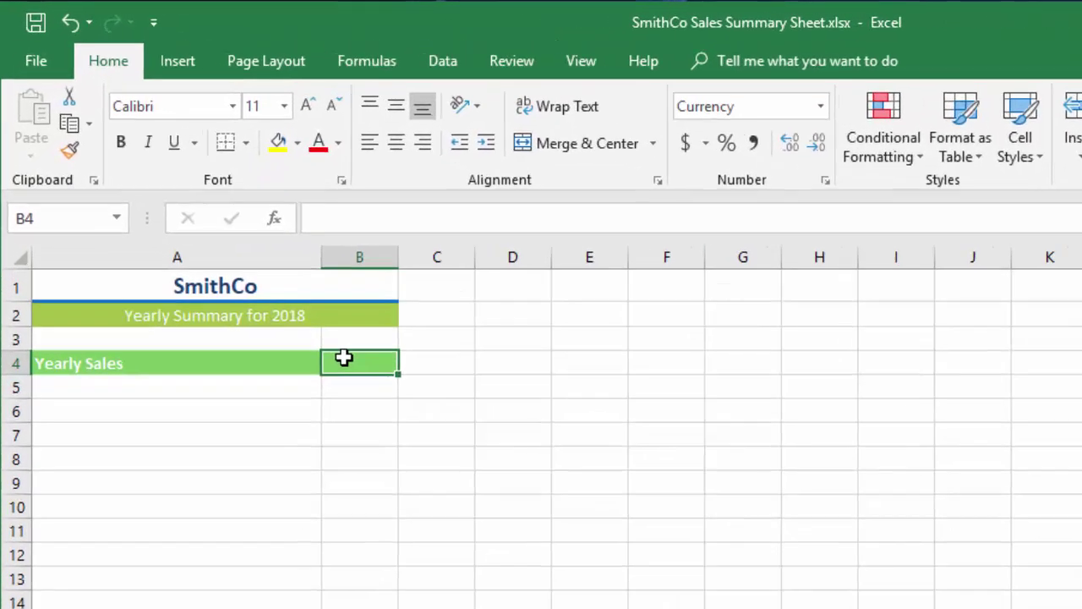
Type the 3D formula =sum('Quarter 1:Quarter 4'!E8) into TinySummary's B4
type("=")
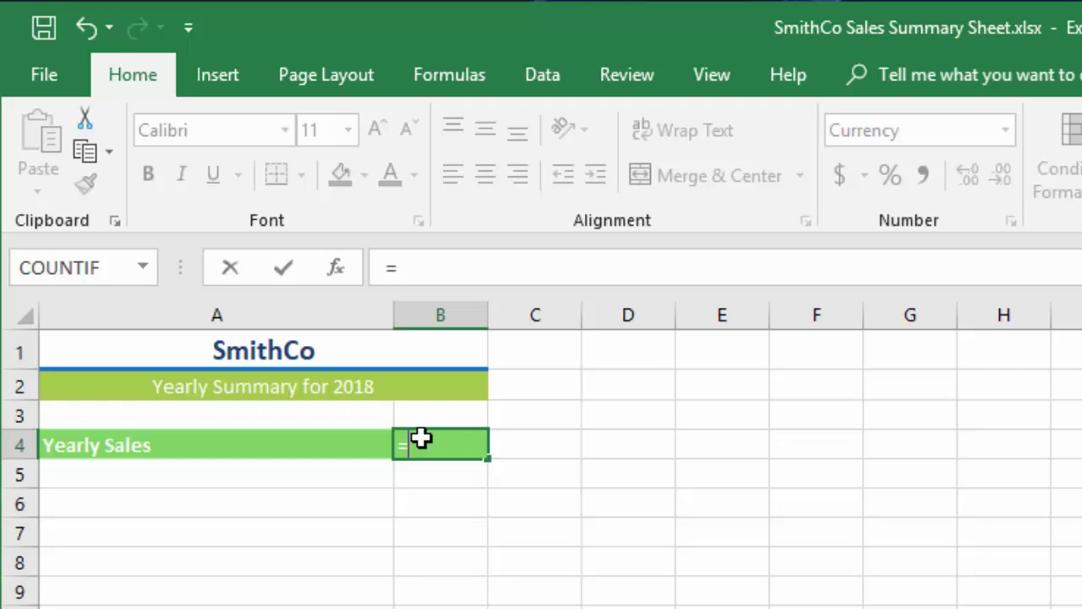
type("sum")
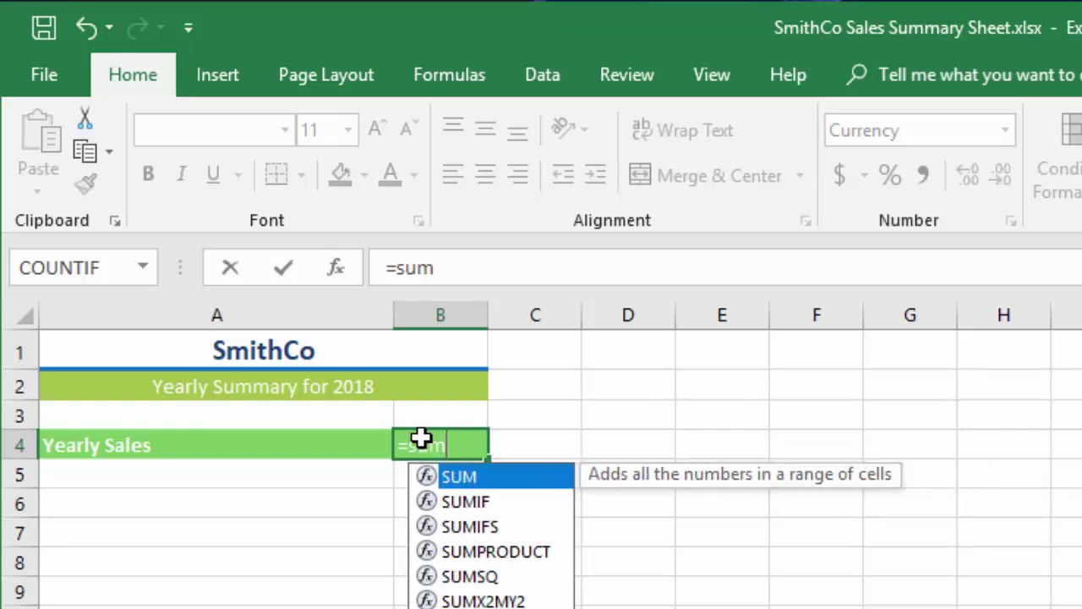
type("(")
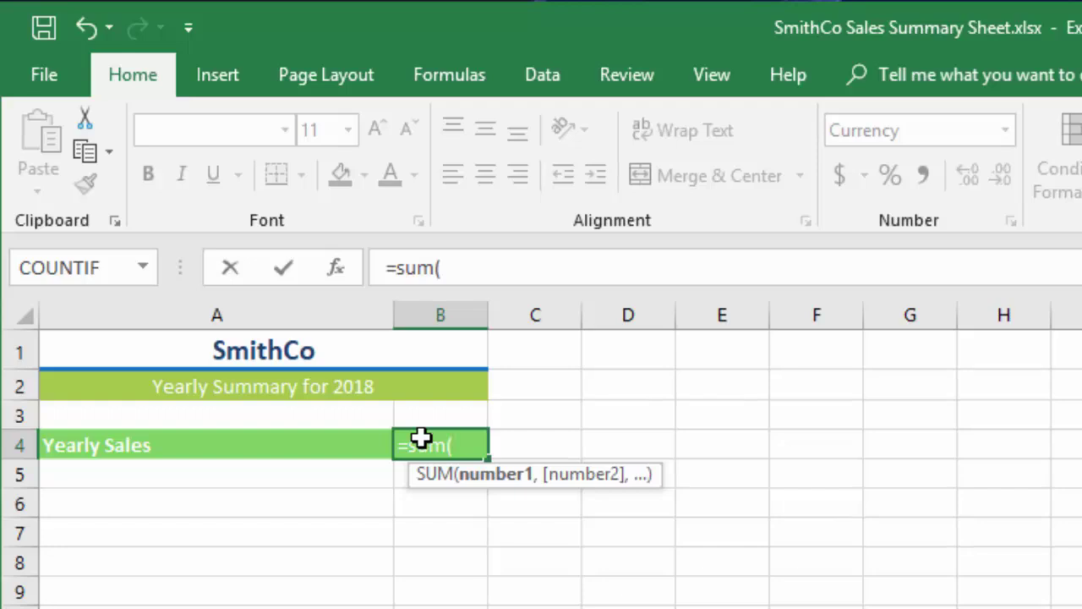
type("'Quarter")
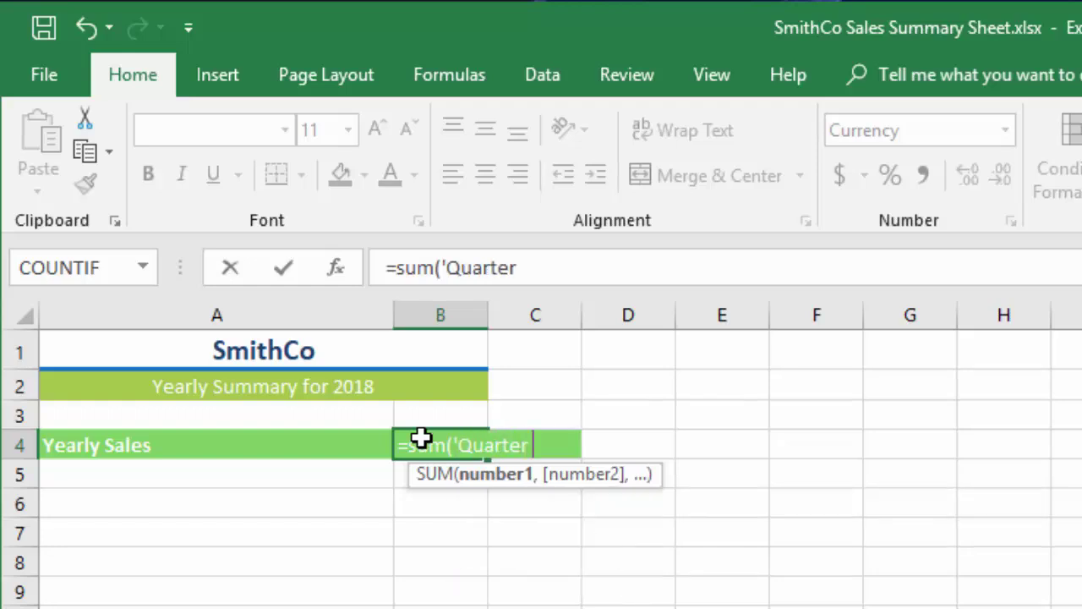
type(" 1")
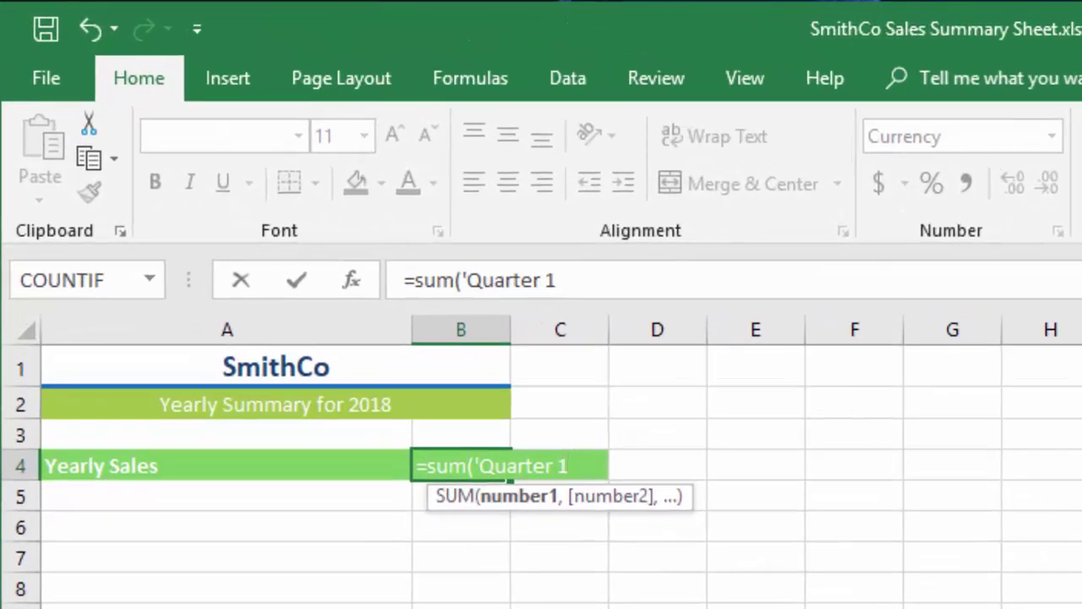
type(":")
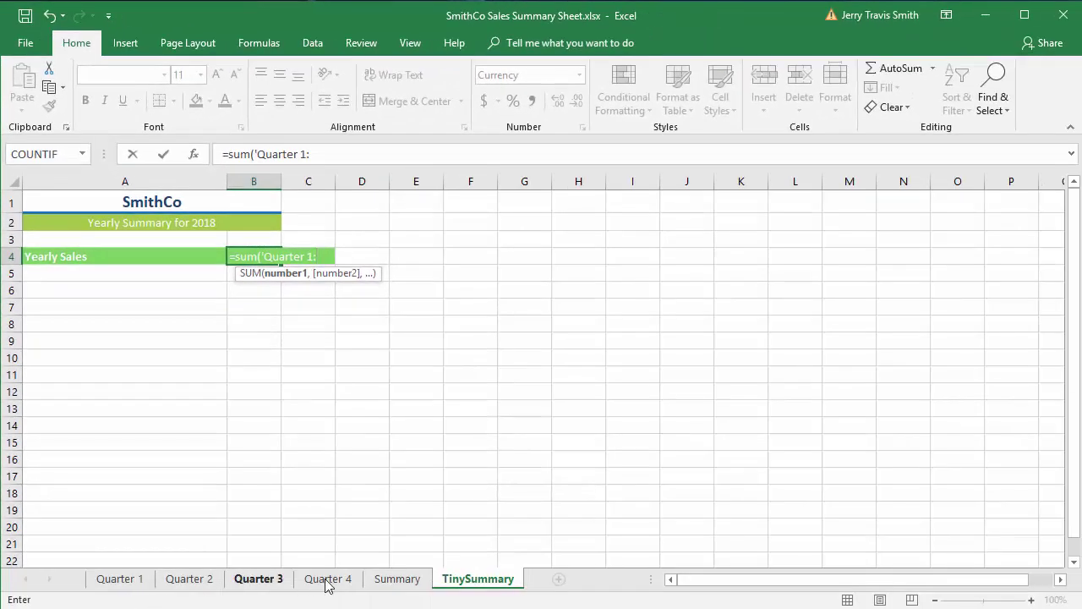
type("Quarter")
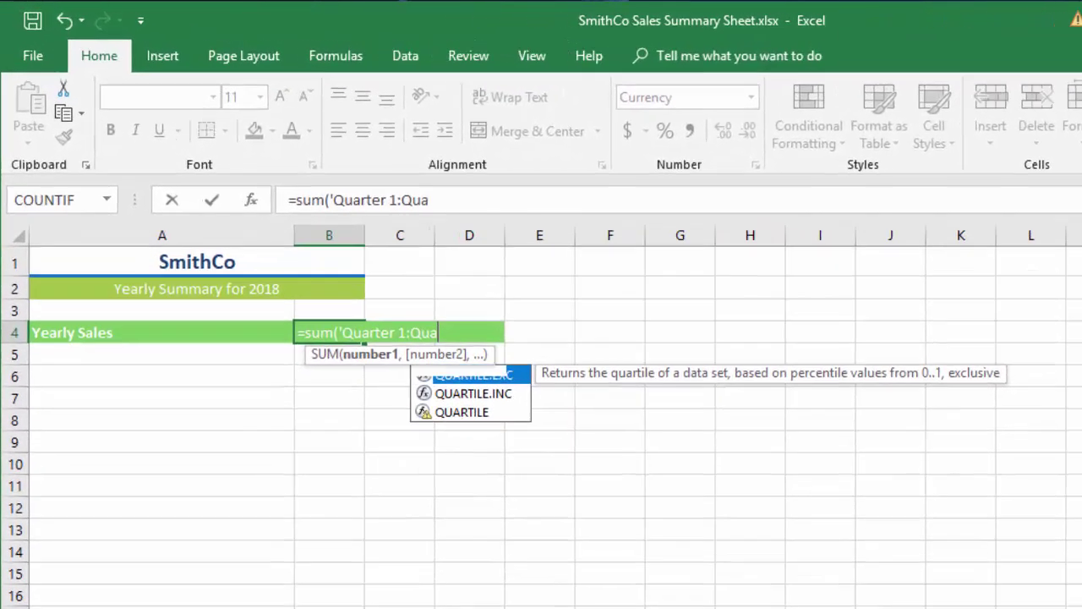
type(" 4")
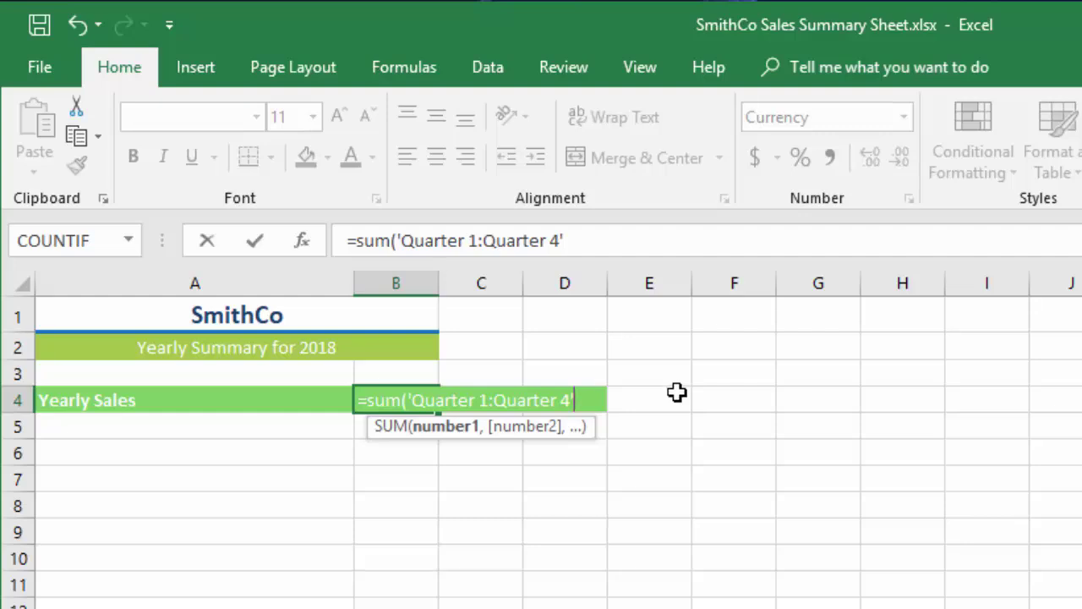
type("!E8)")
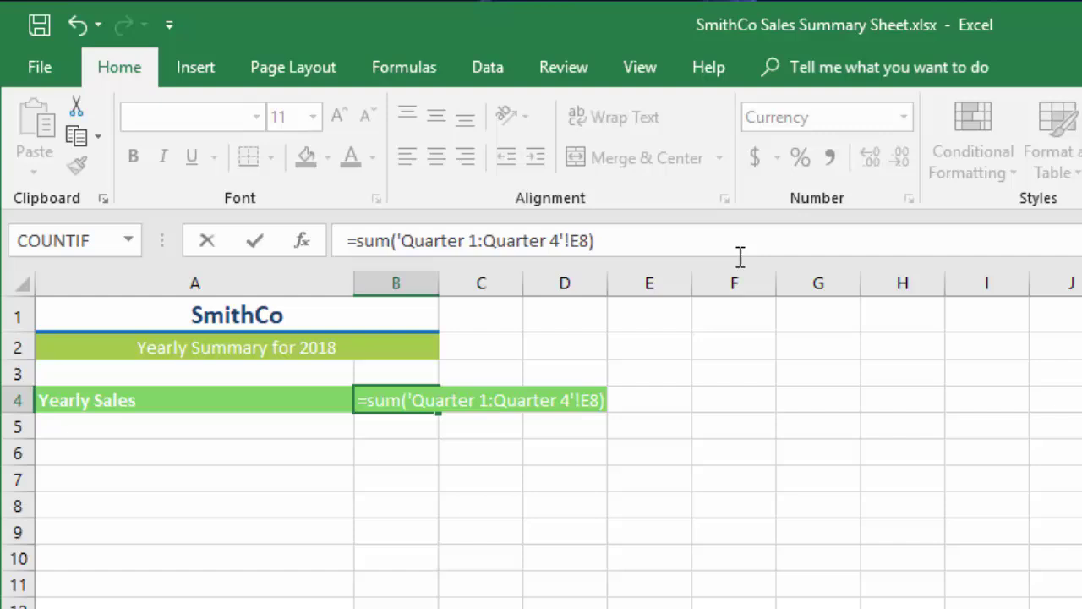
Commit the Yearly Sales formula ($246.7) and compare it with the Summary sheet's Total
key("Return")
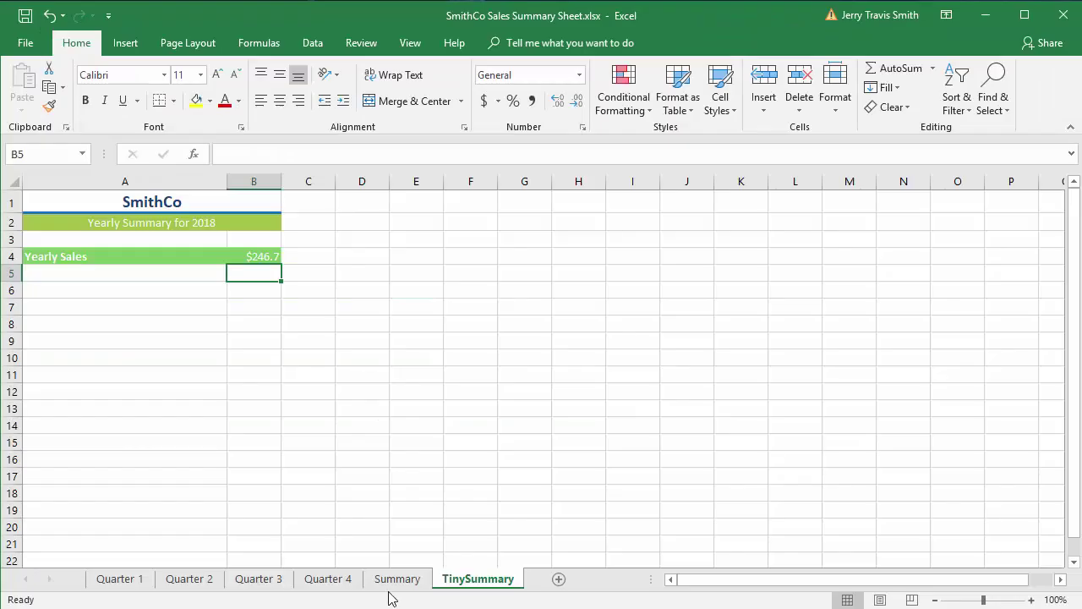
left_click(395, 578)
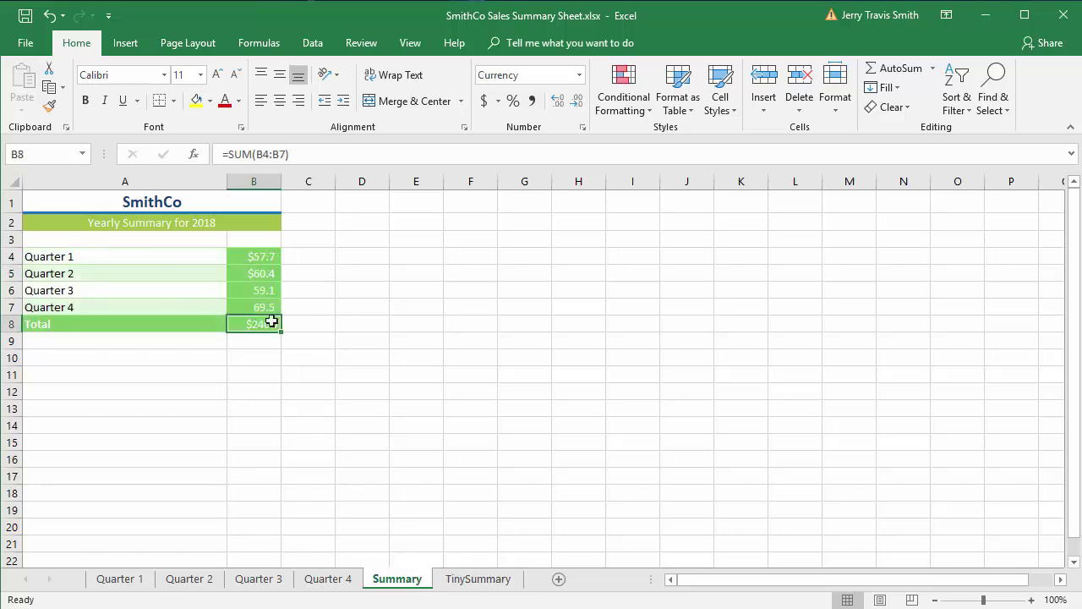